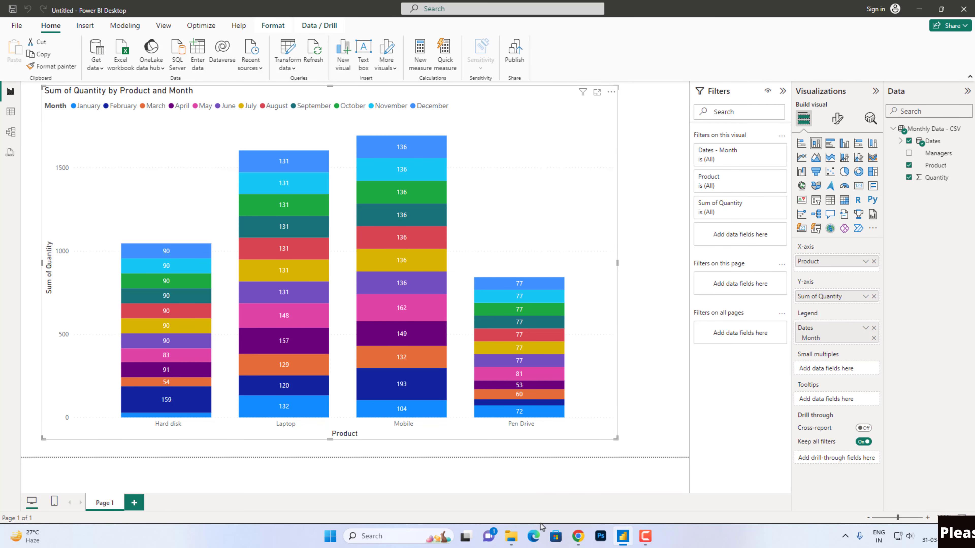
Step: Switch to File Explorer and widen the Type column of the Monthly Data - CSV folder to read the file types
mouse_move(518, 541)
left_click(462, 496)
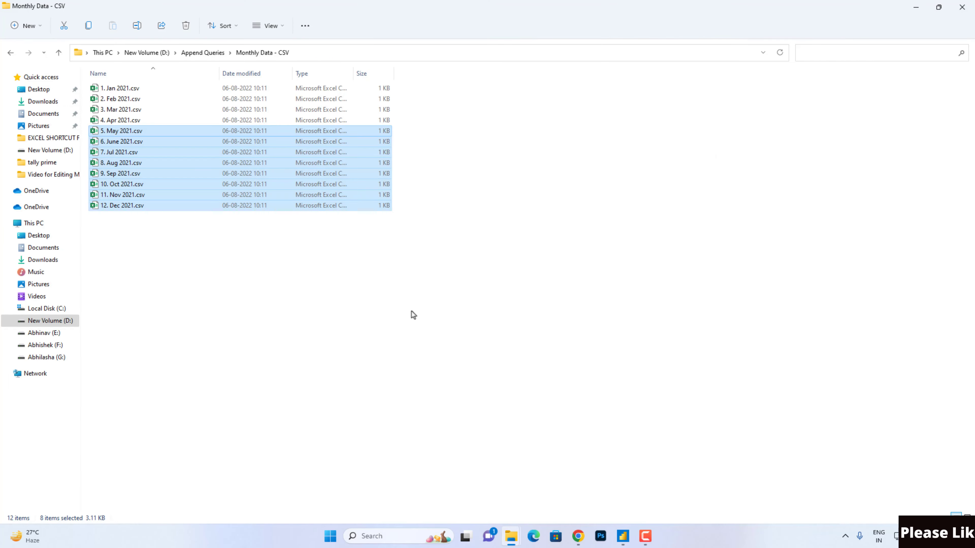
left_click_drag(357, 73, 464, 71)
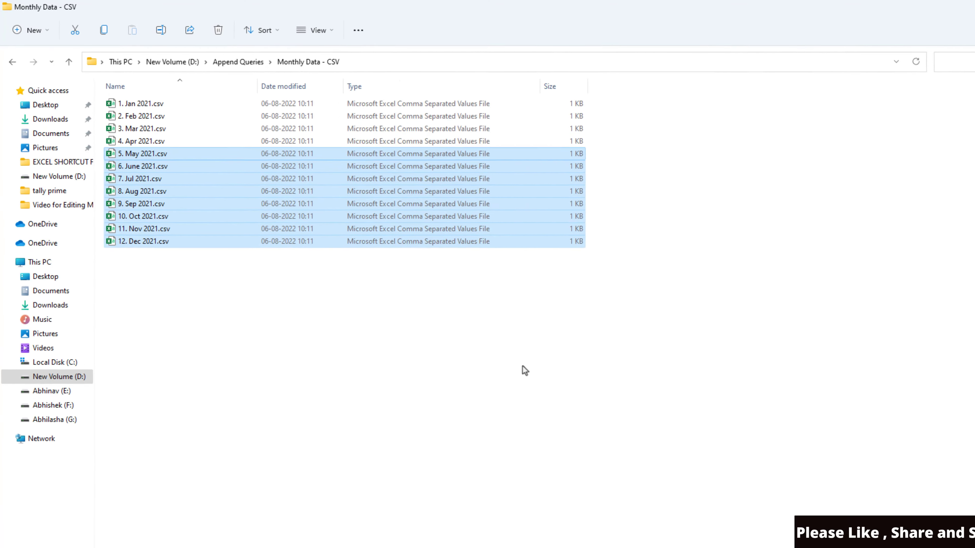
Step: Go up to the Append Queries folder, open Different data source and examine the file types inside
left_click(244, 66)
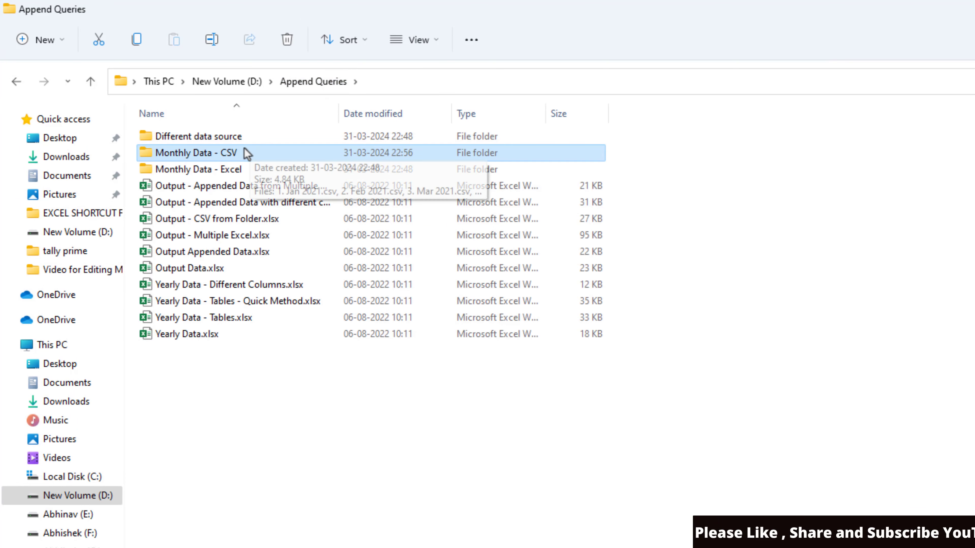
double_click(235, 169)
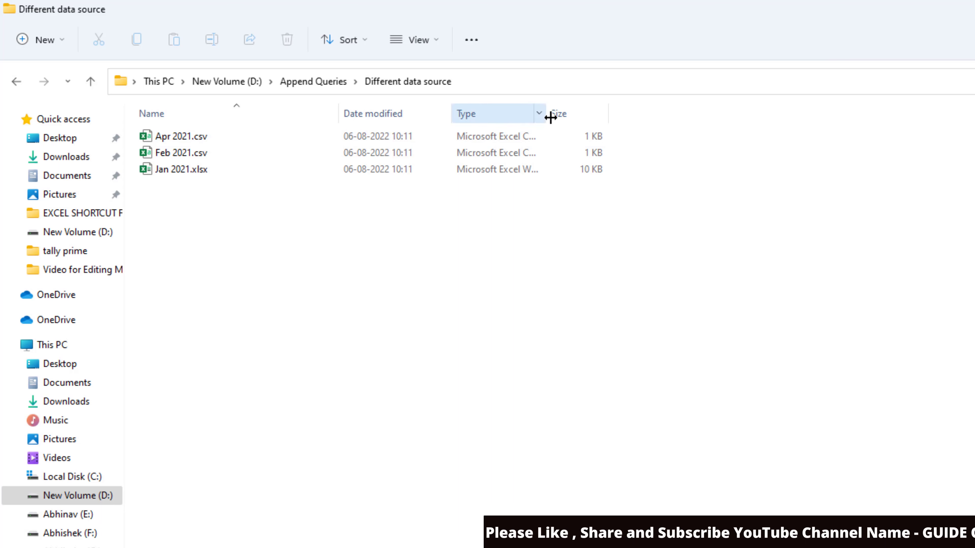
left_click_drag(548, 117, 705, 126)
scroll(618, 347, "up", 2)
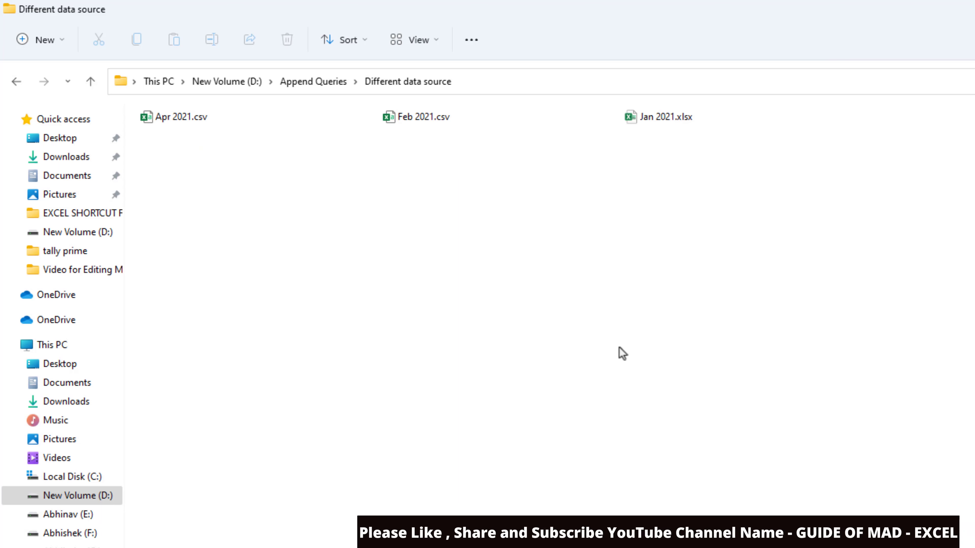
scroll(619, 347, "down", 1)
scroll(618, 347, "down", 1)
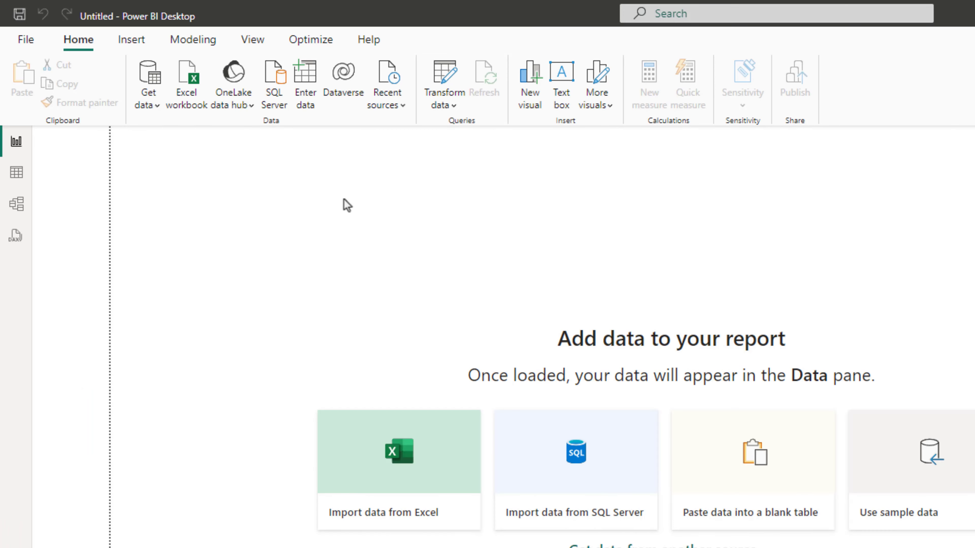
Step: Import the Jan sheet of the Excel workbook Jan 2021.xlsx from D: > Append Queries > Different data source into Power Query Editor
left_click(151, 96)
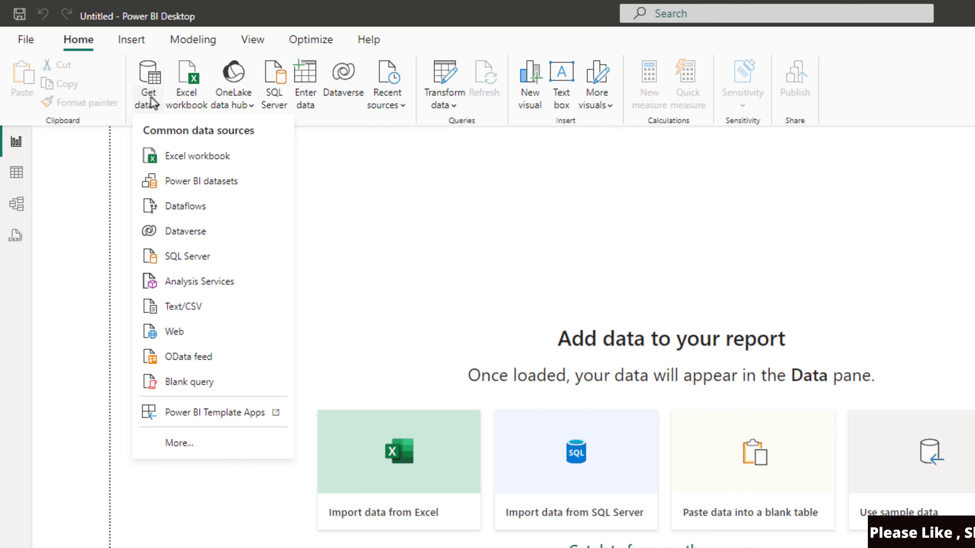
left_click(180, 157)
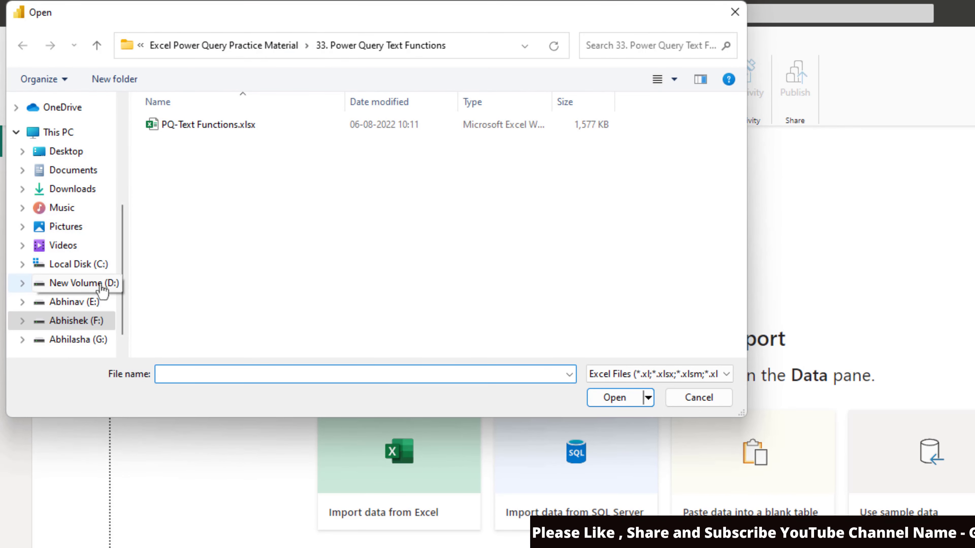
left_click(92, 283)
scroll(487, 304, "down", 5)
scroll(418, 257, "down", 3)
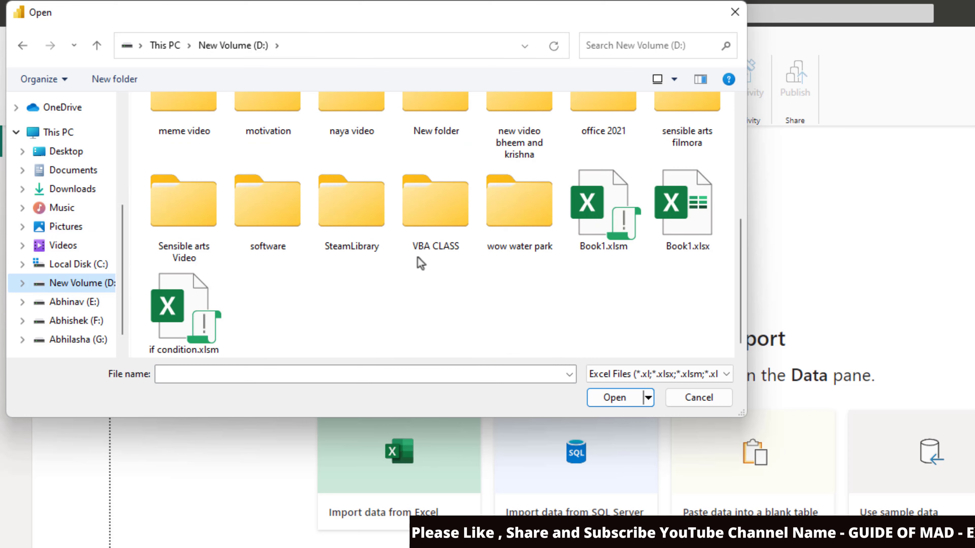
scroll(403, 257, "up", 5)
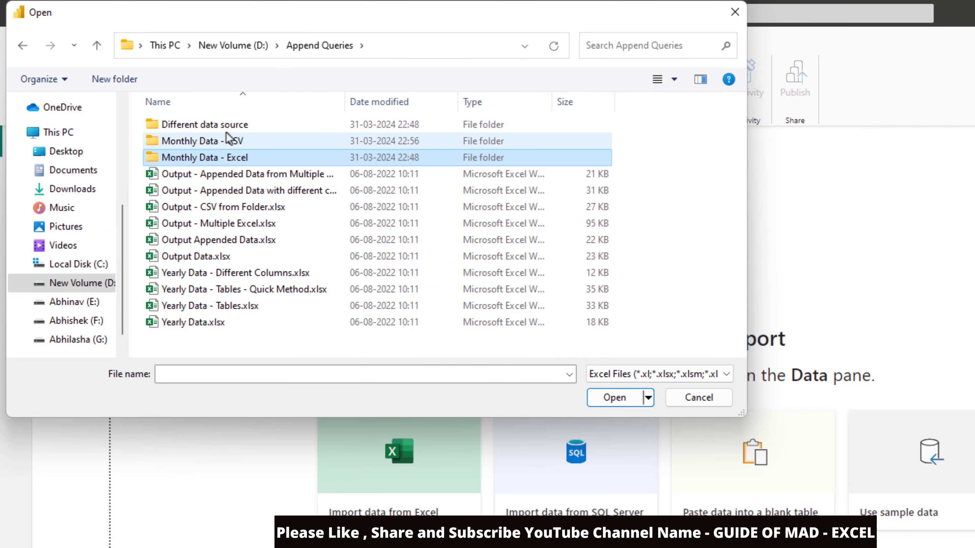
double_click(181, 124)
left_click(192, 125)
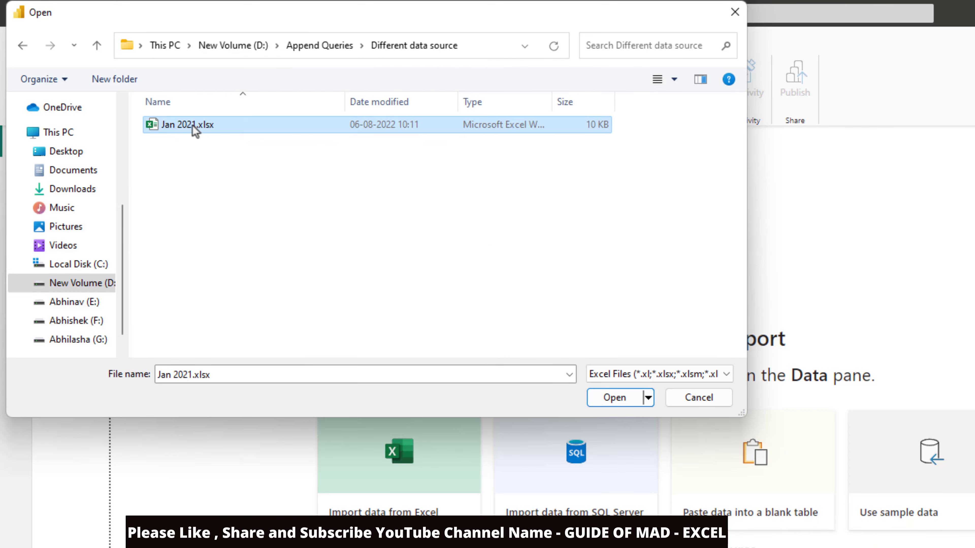
left_click(601, 399)
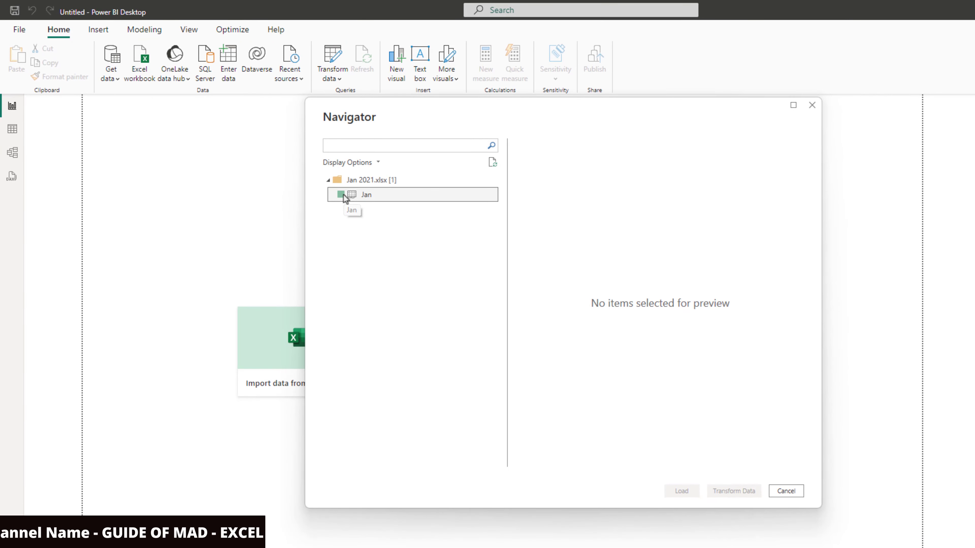
left_click(341, 195)
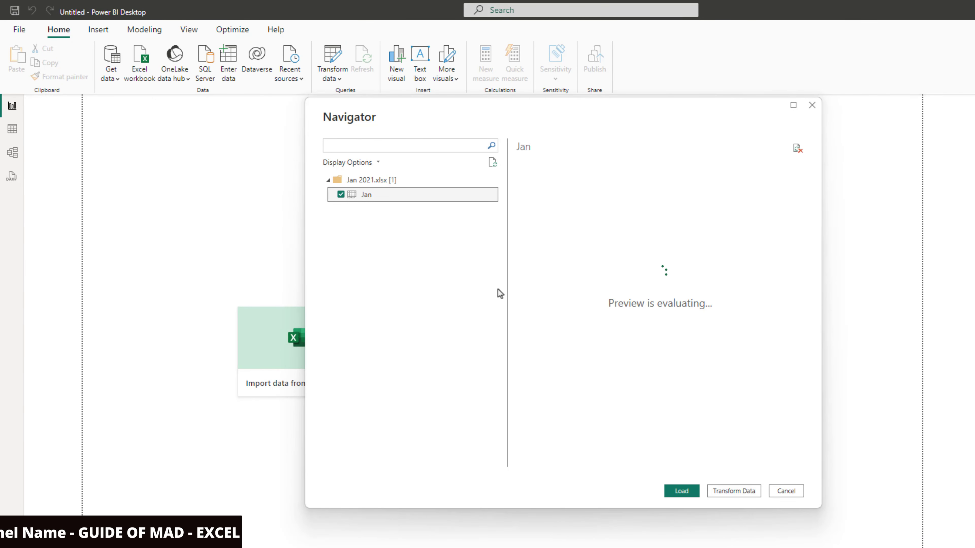
left_click(733, 491)
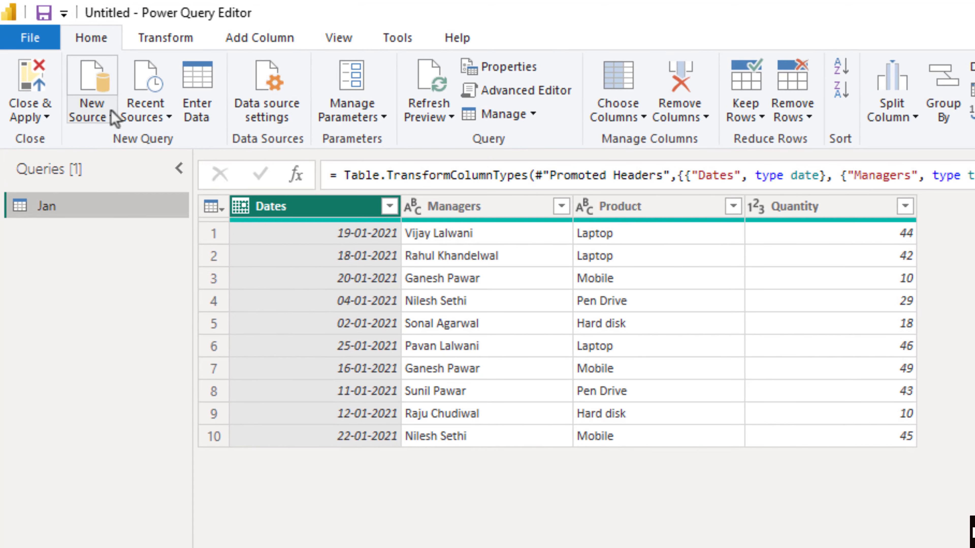
Step: Add Apr 2021.csv from the Different data source folder as a new Text/CSV query, keeping the default import settings
left_click(114, 117)
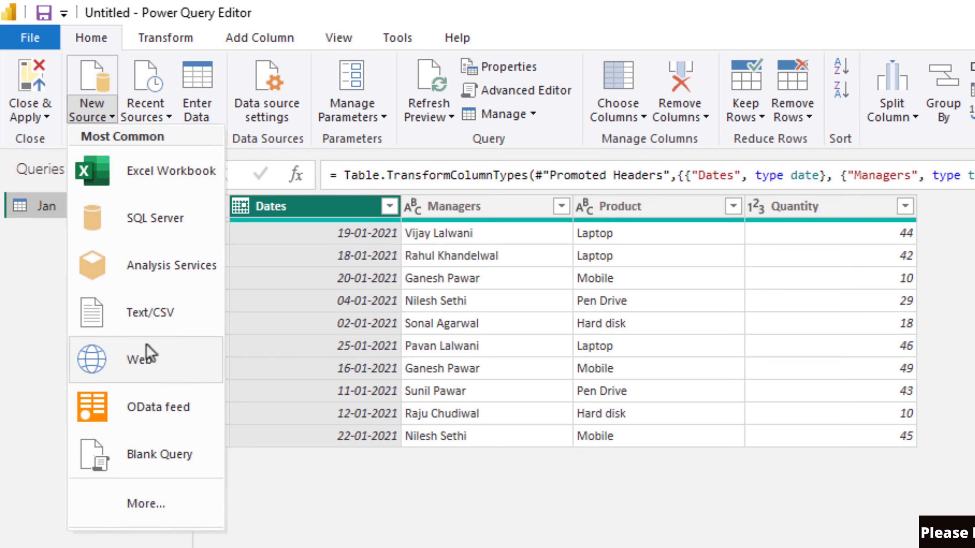
left_click(151, 322)
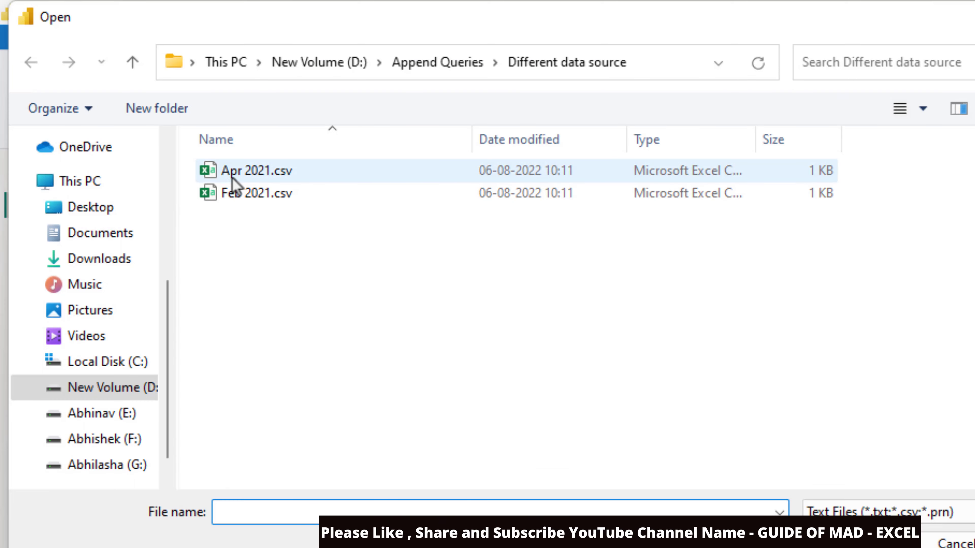
left_click(238, 172)
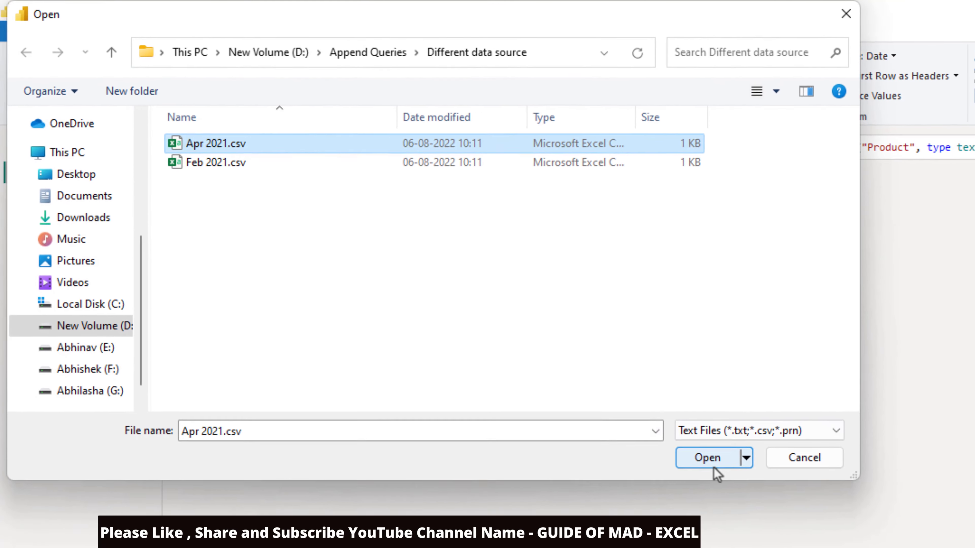
left_click(841, 542)
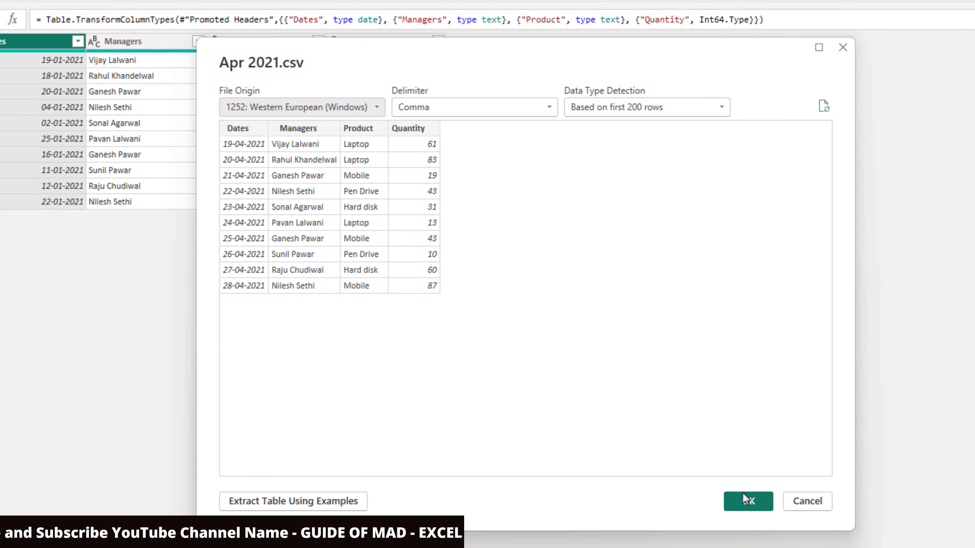
left_click(747, 501)
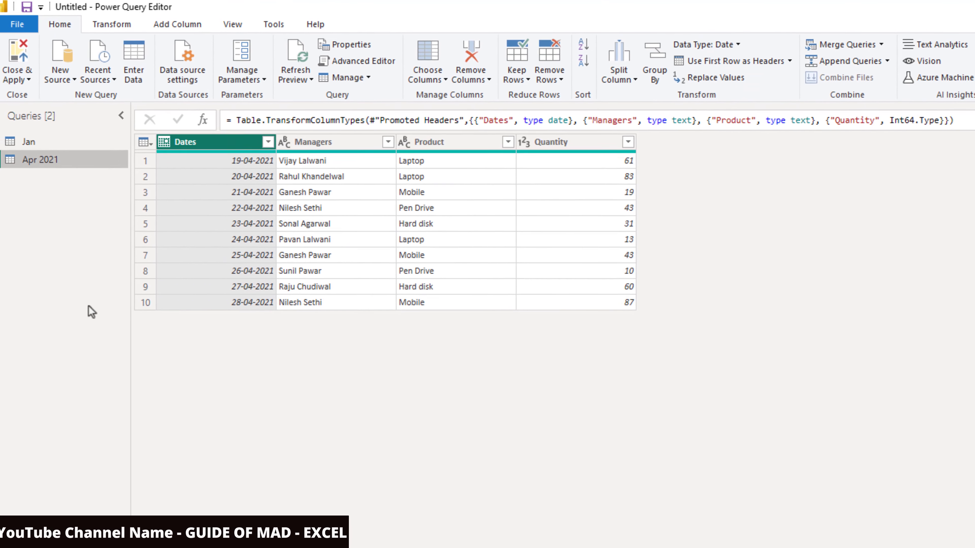
Step: Add Feb 2021.csv from the same folder as another Text/CSV query with the default import settings
left_click(74, 83)
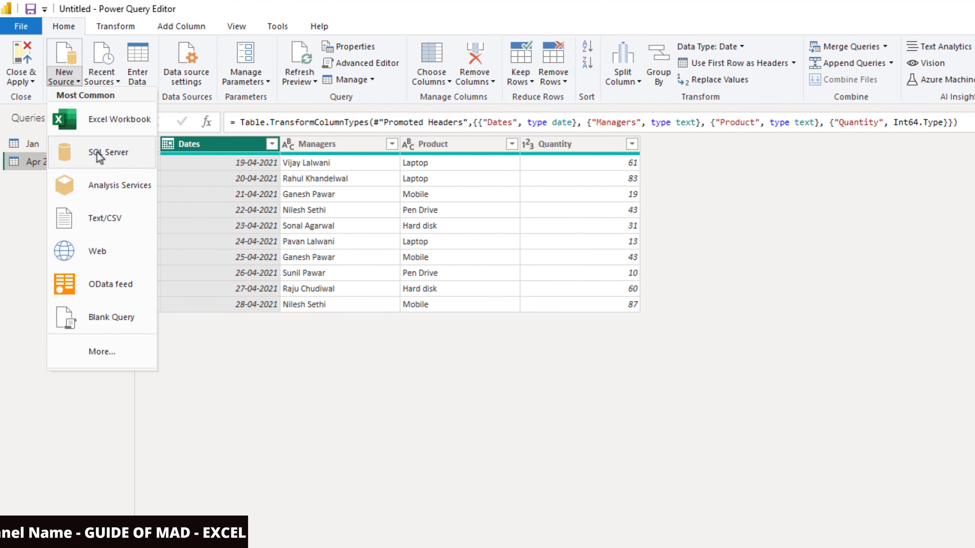
left_click(106, 218)
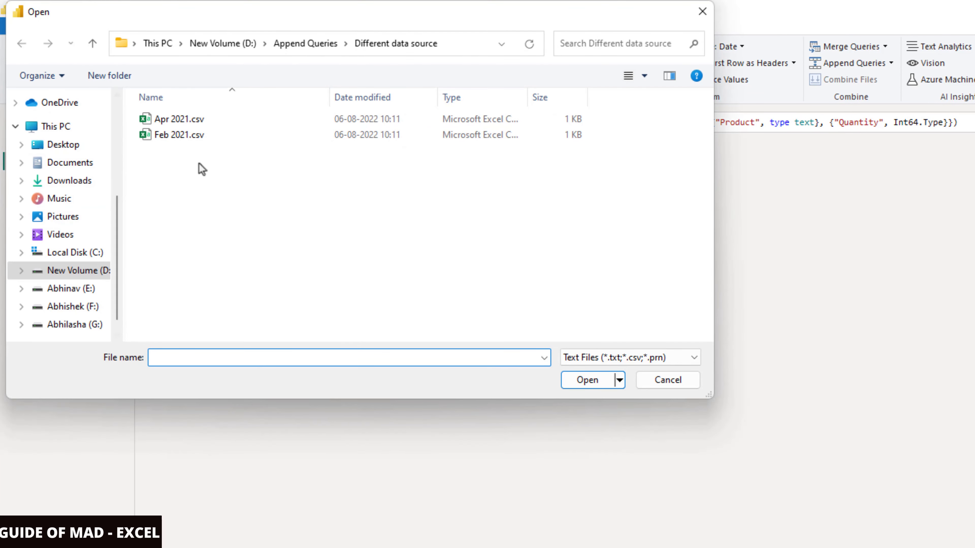
left_click(193, 135)
left_click(589, 380)
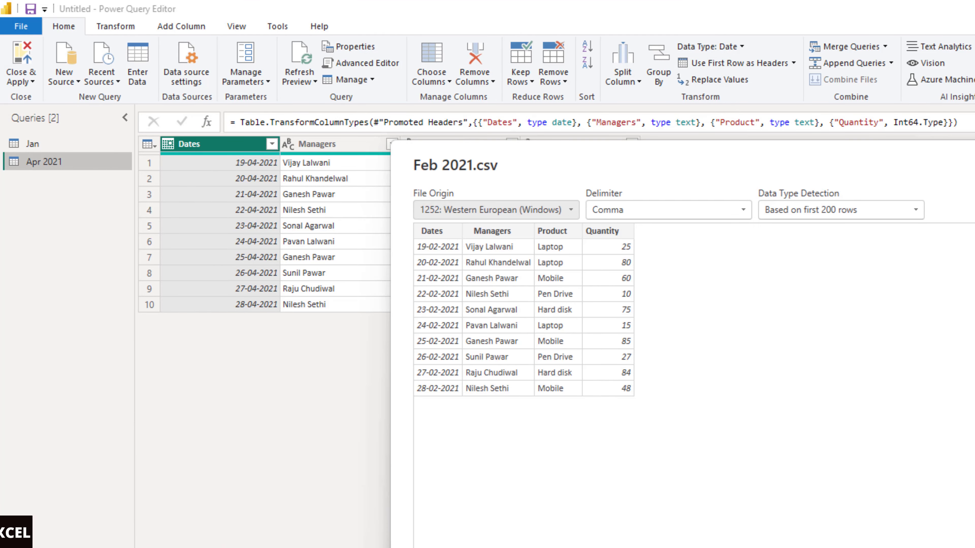
key("Return")
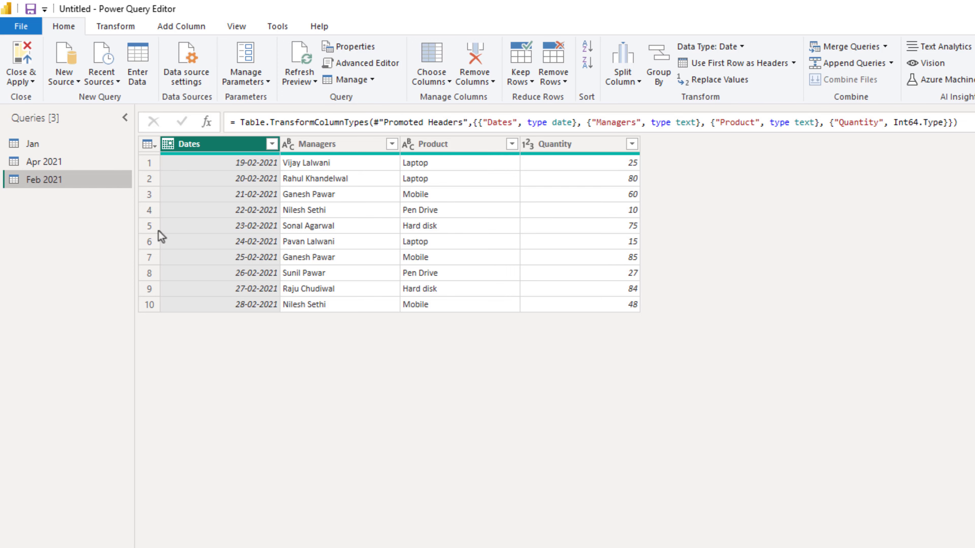
Step: Append queries as new with the three or more tables option, combining Feb 2021, Apr 2021 and Jan
left_click(892, 68)
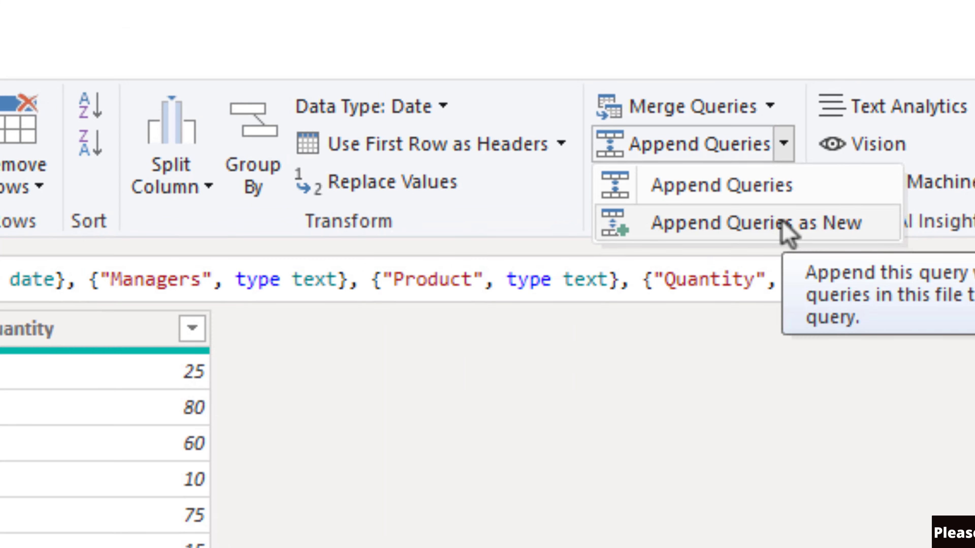
left_click(783, 223)
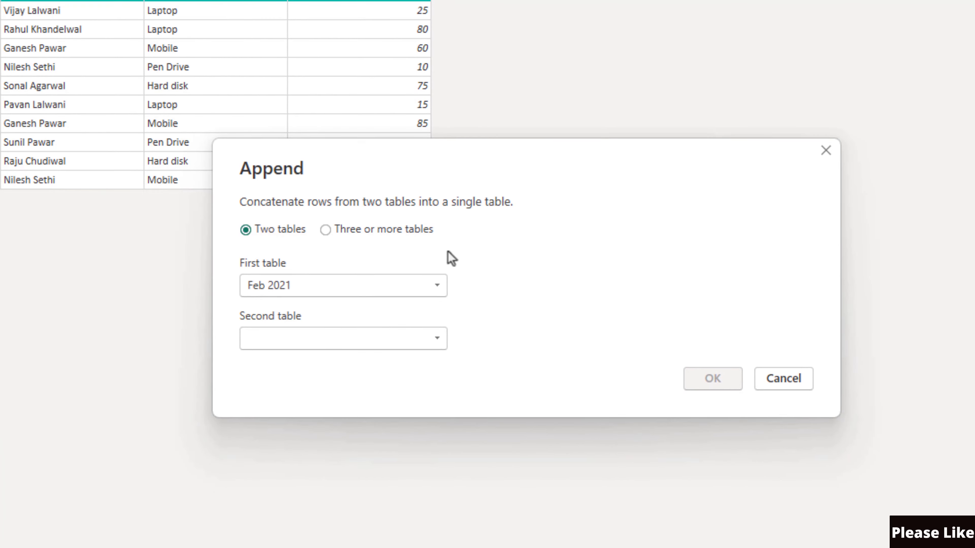
left_click(326, 229)
left_click(294, 305)
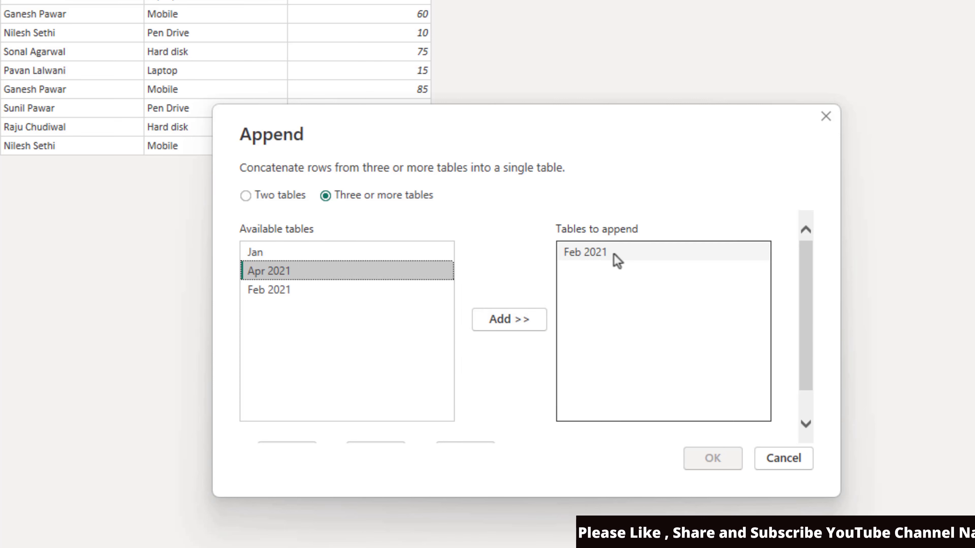
left_click(519, 321)
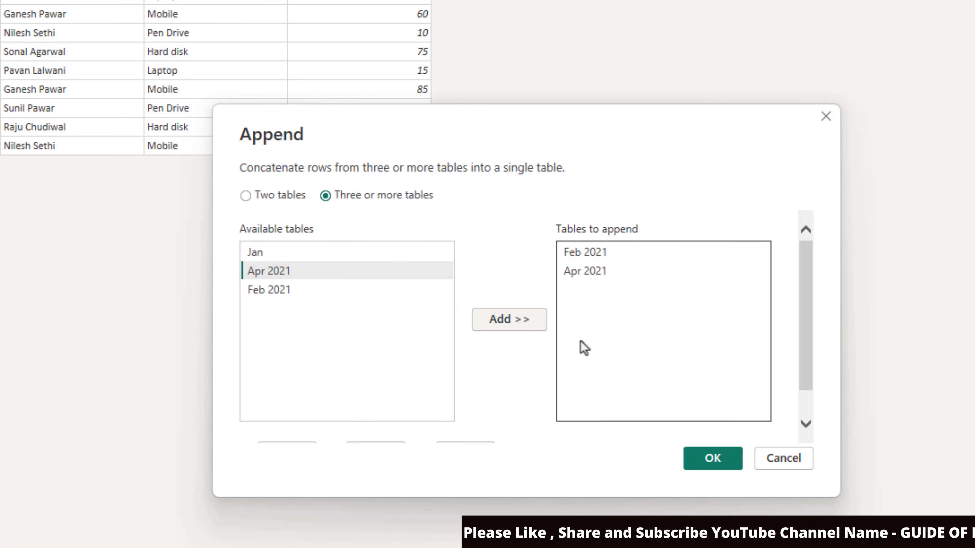
left_click(259, 255)
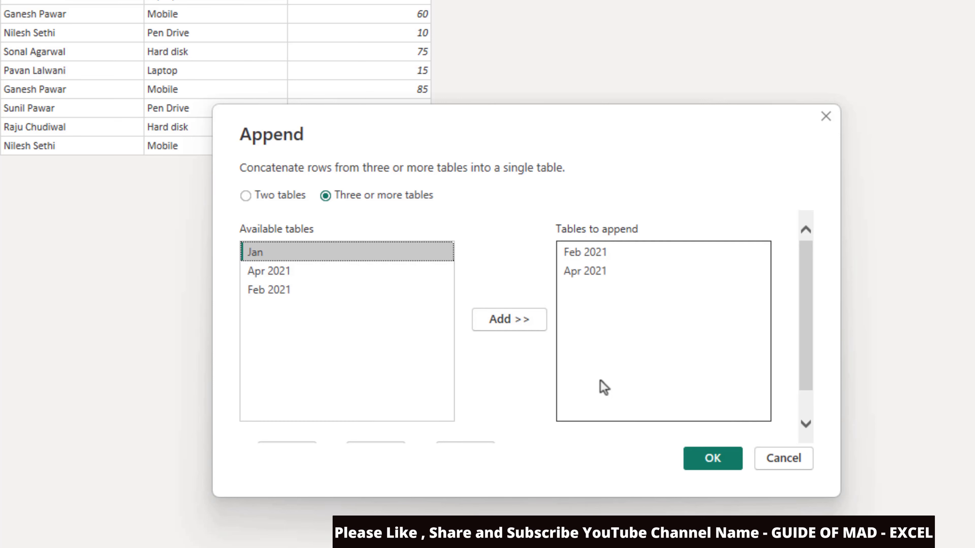
left_click(507, 324)
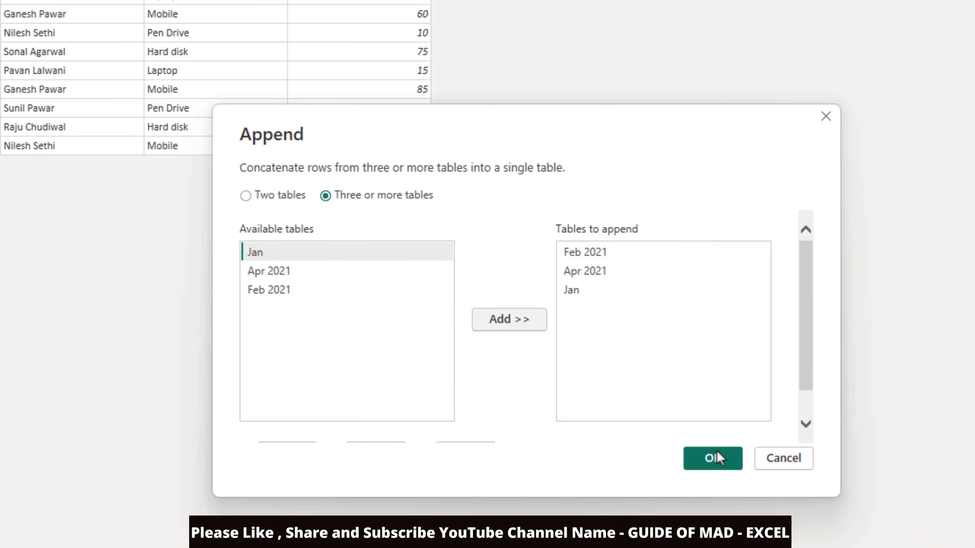